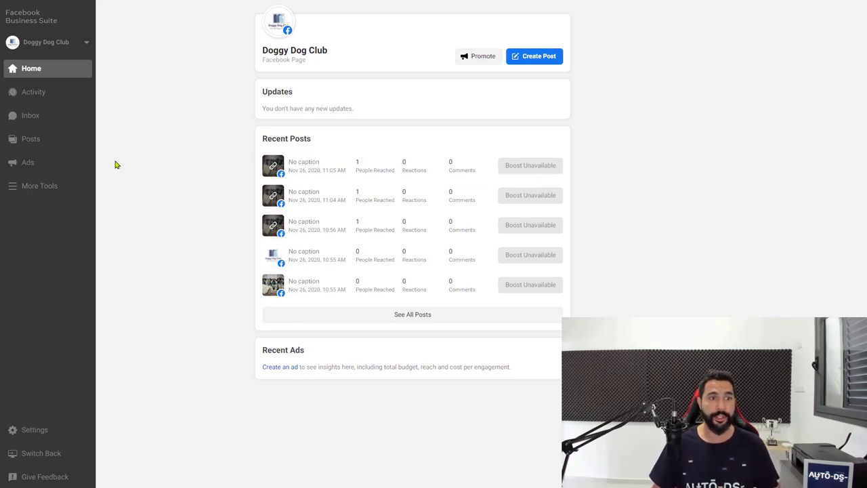
- Open the Ads Manager for the Doggy Dog Club ad account
left_click(38, 187)
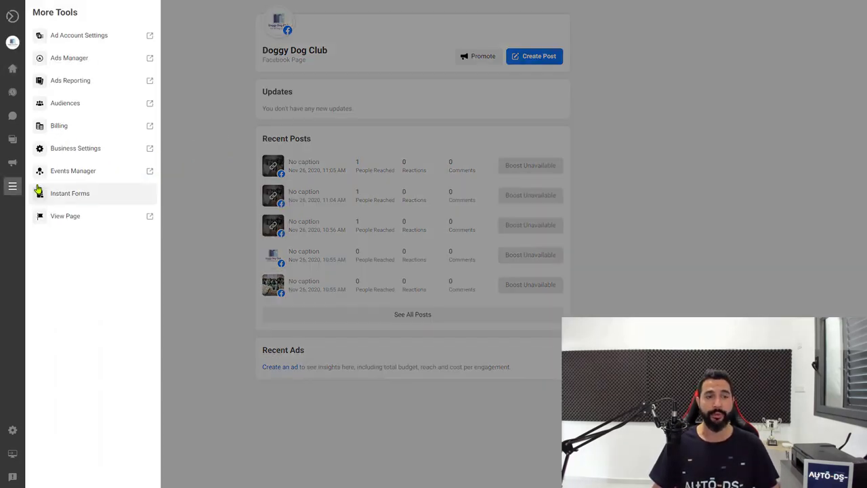
left_click(87, 61)
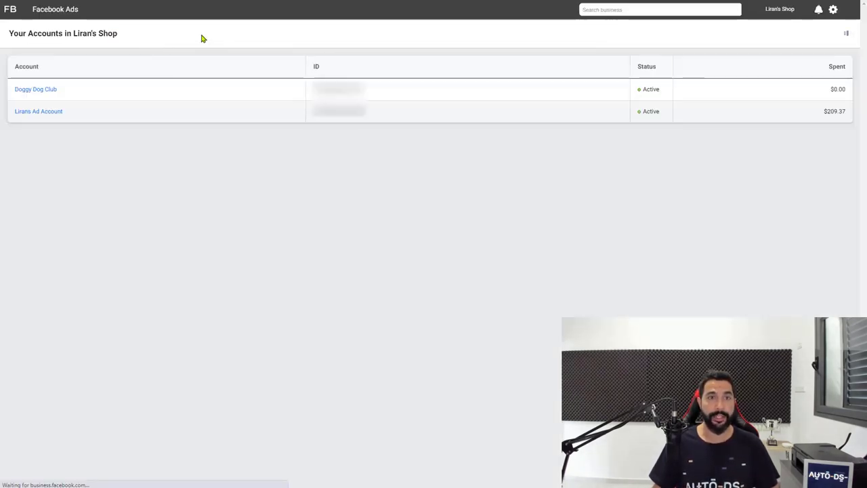
left_click(30, 95)
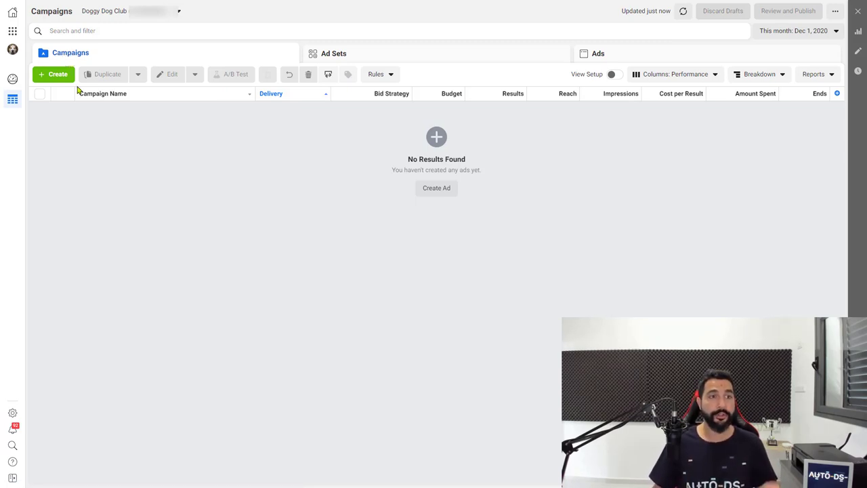
- Start a new campaign with the Engagement objective and name it "Doggy Dog Club Campaign"
left_click(54, 75)
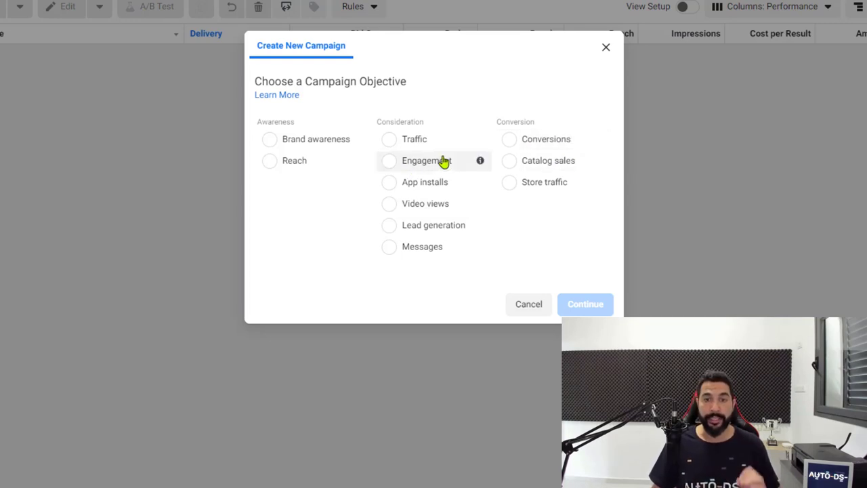
left_click(406, 168)
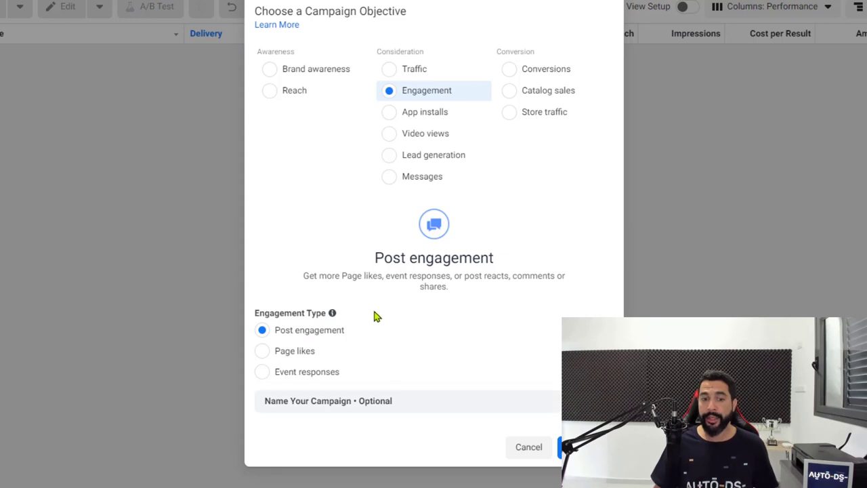
left_click(349, 409)
left_click(368, 454)
type("Doggy Dog Club Campaign")
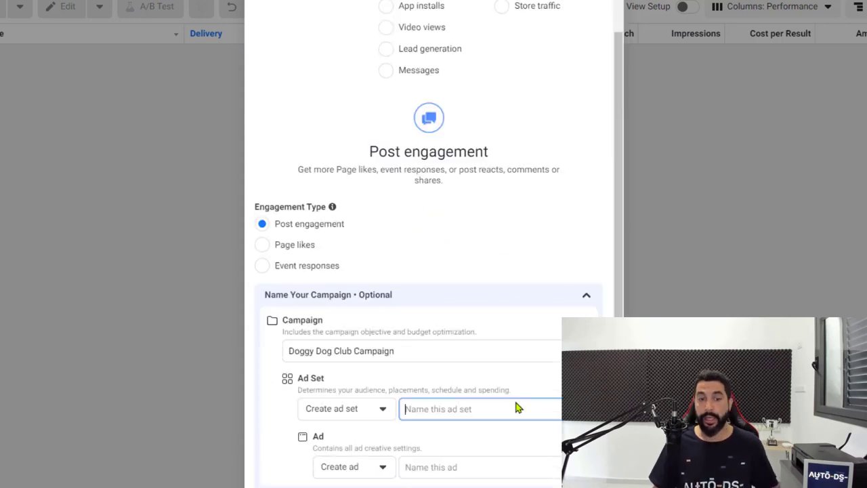
left_click(470, 352)
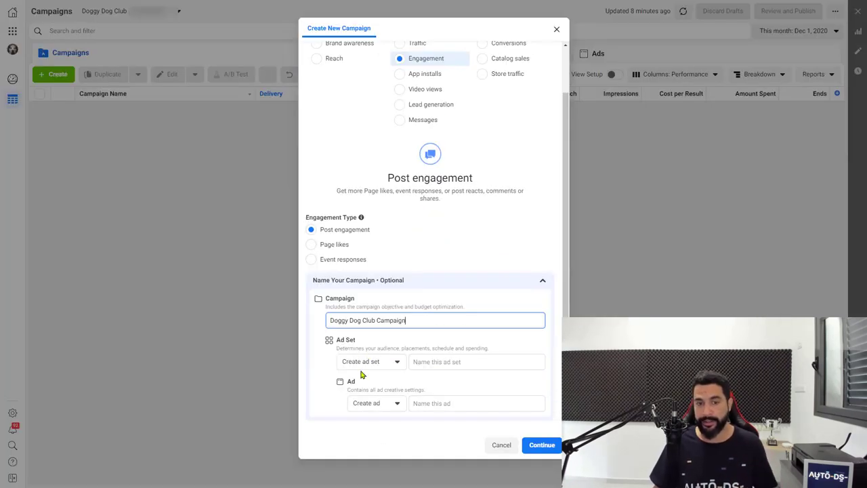
- Name the new ad set "Doggy Dog Club Ad Set"
left_click(454, 362)
type("Doggy Dog Club Campaign")
type("Ad Set")
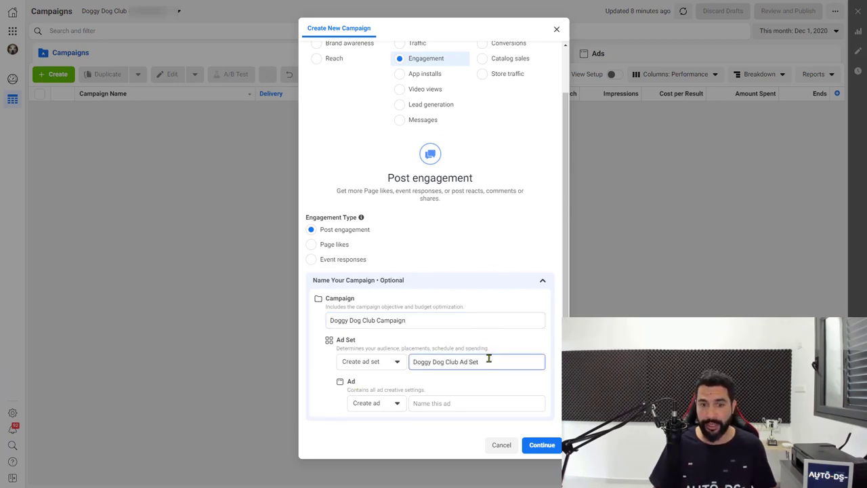
- Reuse the ad set's name to name the ad "Doggy Dog Club Ad", and create the campaign draft
key("ctrl+a")
key("ctrl+c")
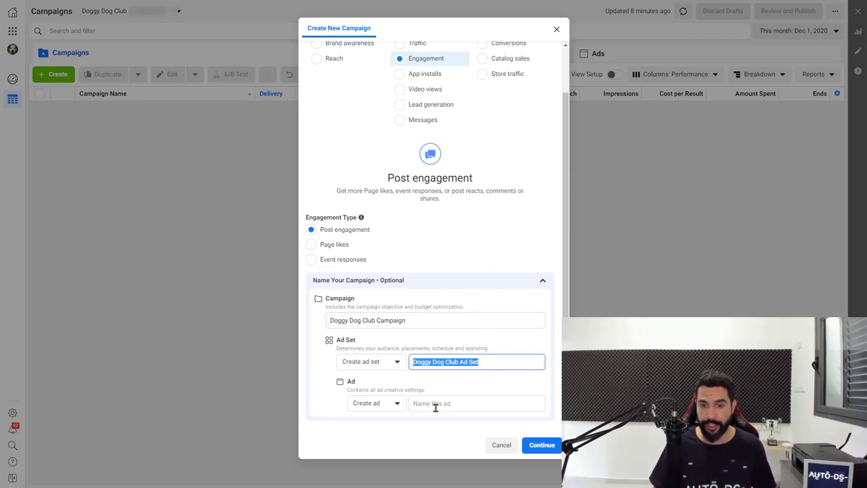
left_click(465, 402)
key("ctrl+v")
key("BackSpace")
key("BackSpace")
key("BackSpace")
key("BackSpace")
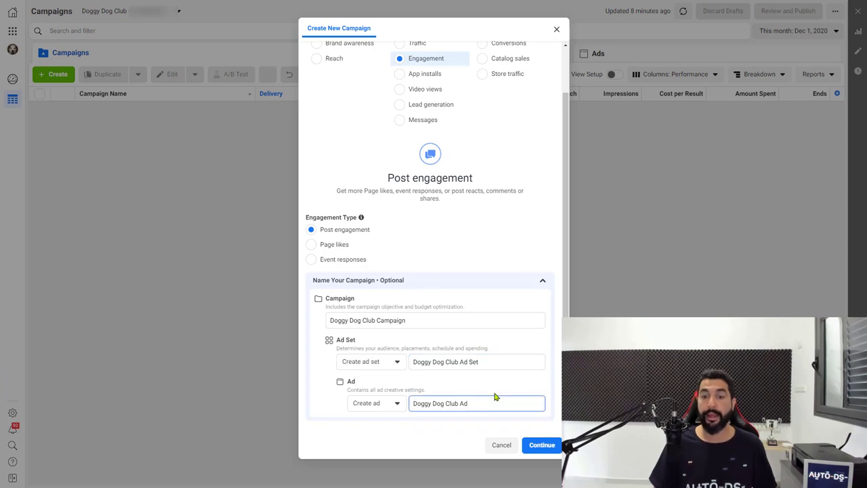
left_click(542, 445)
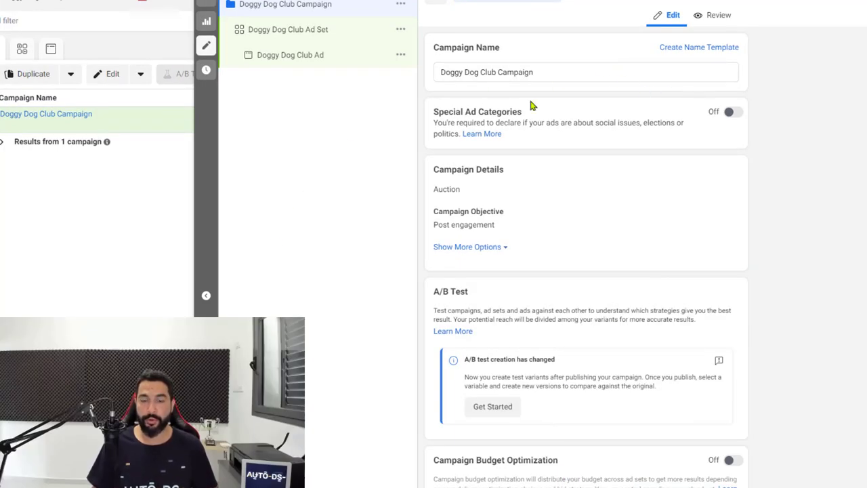
- Continue to the ad set with Campaign Budget Optimization left off, and set its daily budget to $10.00
scroll(583, 138, "down", 1)
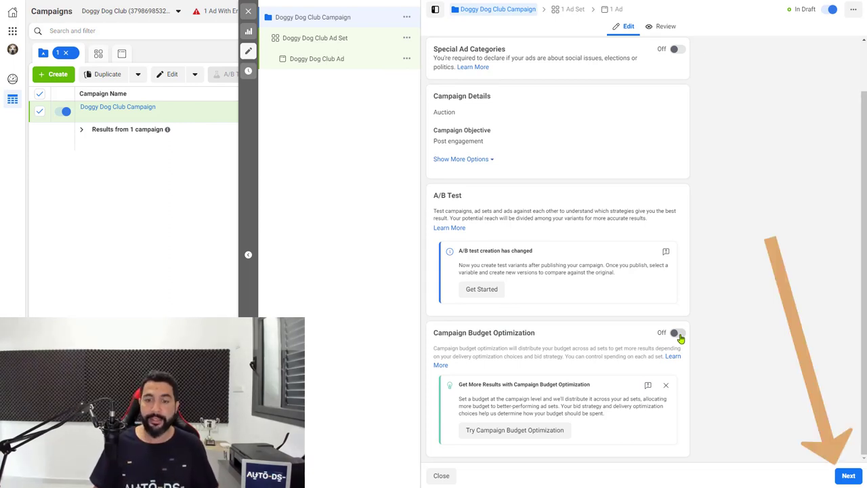
left_click(848, 475)
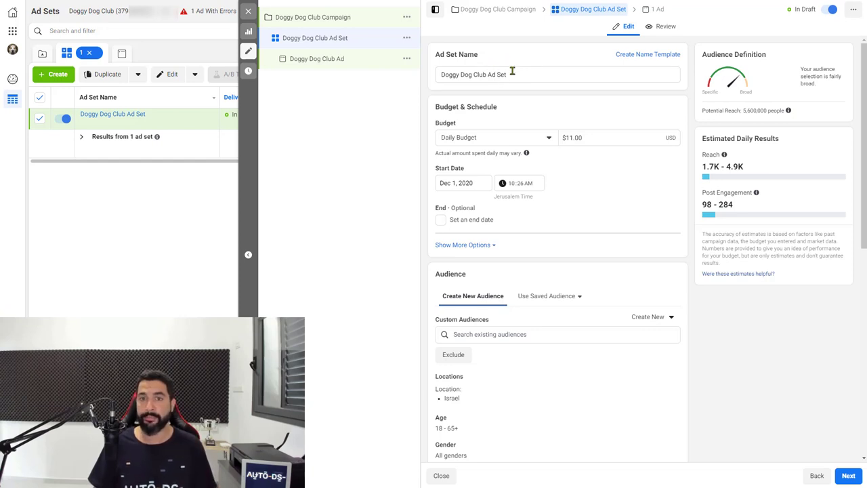
scroll(540, 91, "down", 1)
scroll(492, 76, "up", 1)
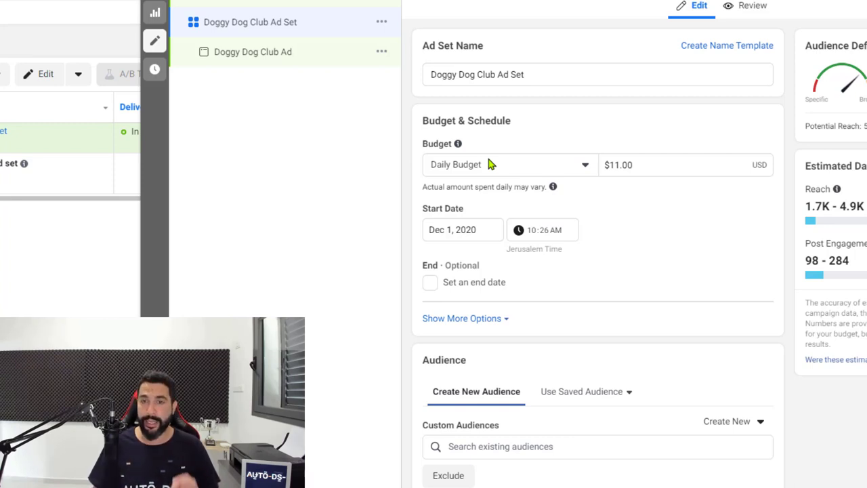
scroll(488, 165, "down", 1)
scroll(480, 159, "up", 1)
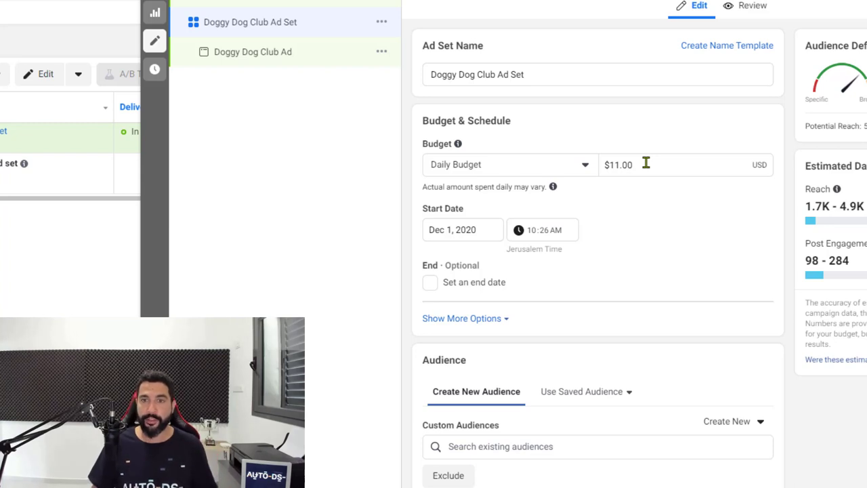
left_click_drag(646, 164, 548, 170)
type("10")
left_click(612, 212)
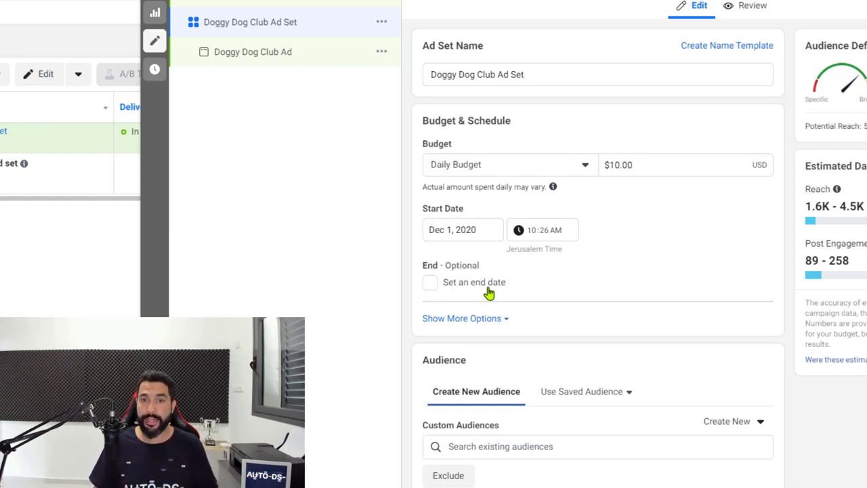
- Replace Israel with the Worldwide region as the audience's included location
scroll(617, 244, "down", 3)
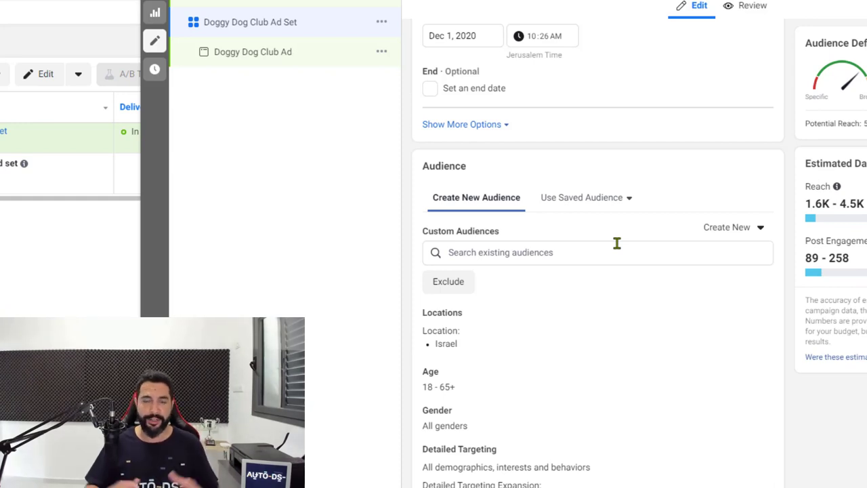
scroll(618, 244, "down", 1)
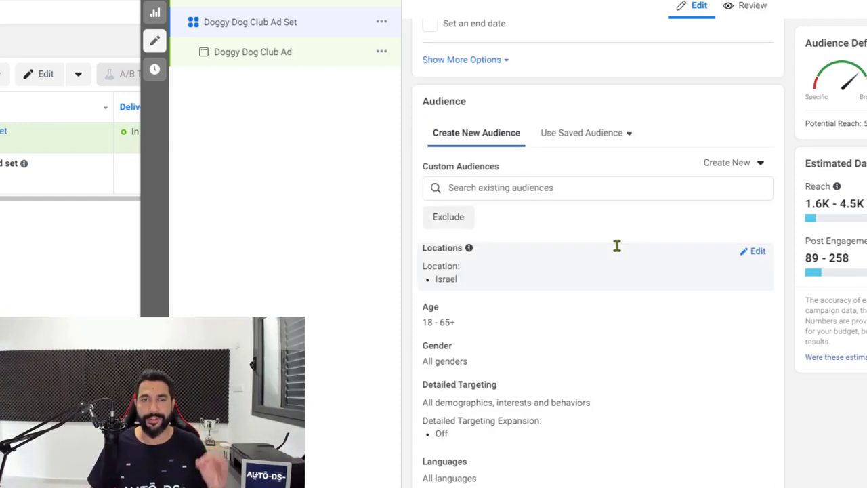
scroll(617, 246, "up", 1)
scroll(618, 251, "down", 2)
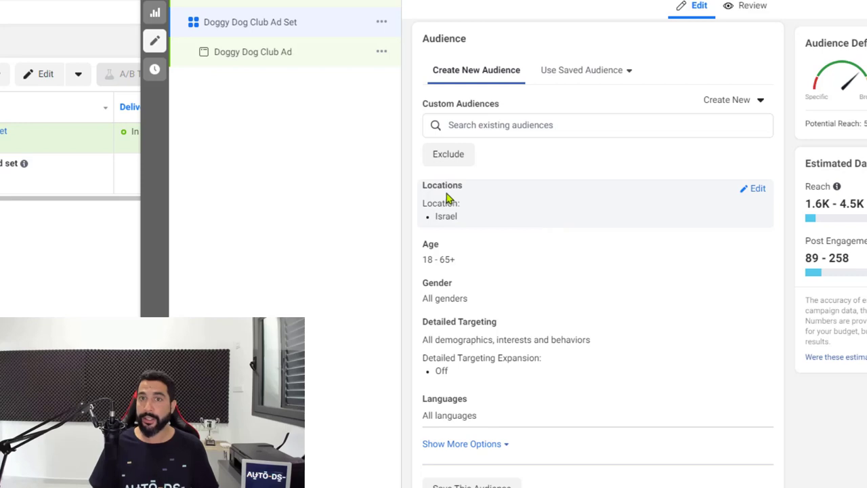
left_click(765, 206)
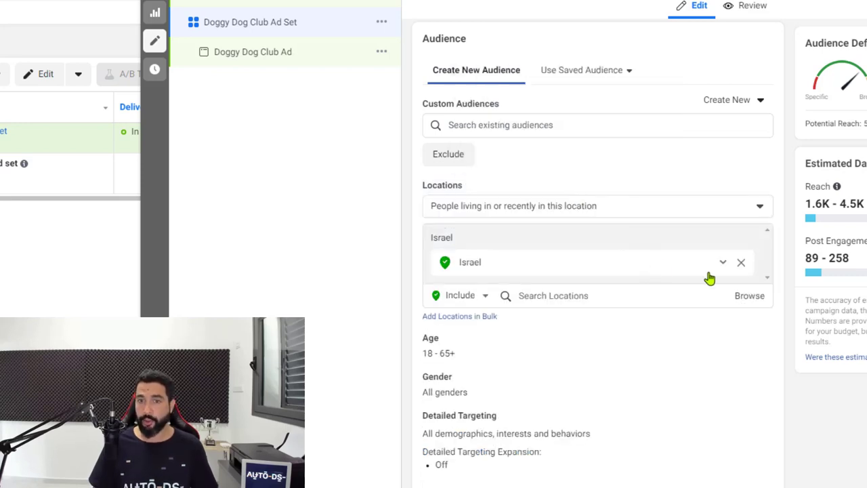
left_click(742, 263)
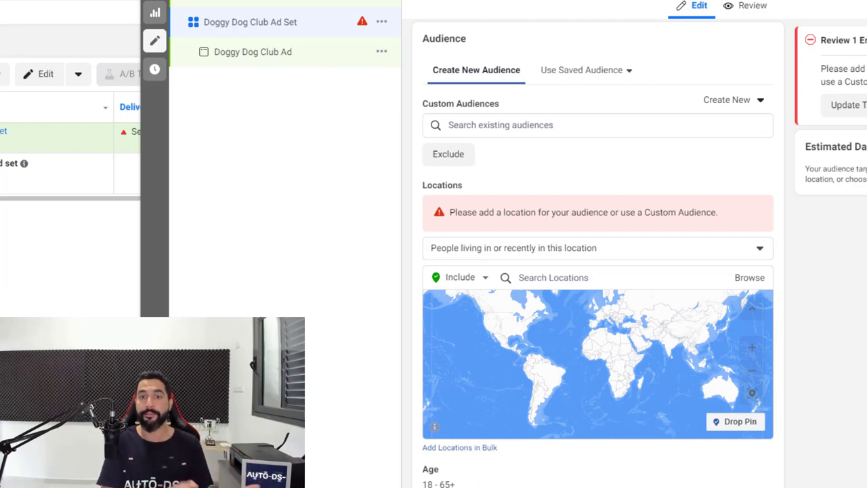
type("worldwide")
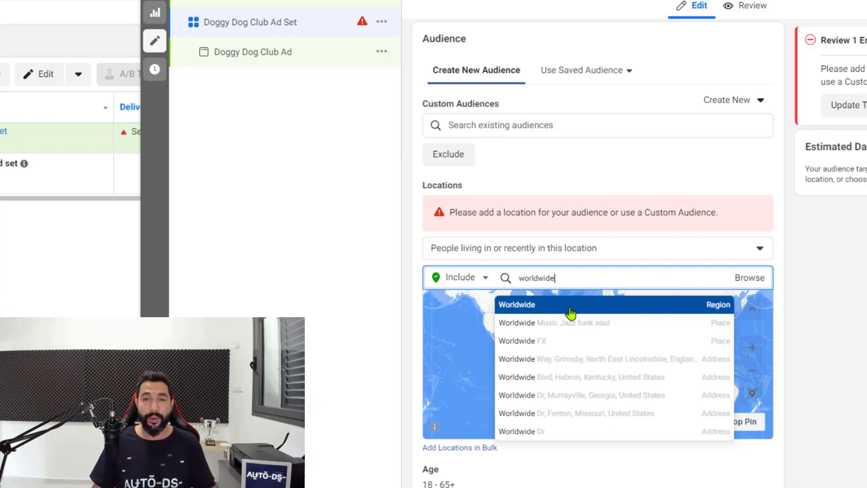
left_click(572, 311)
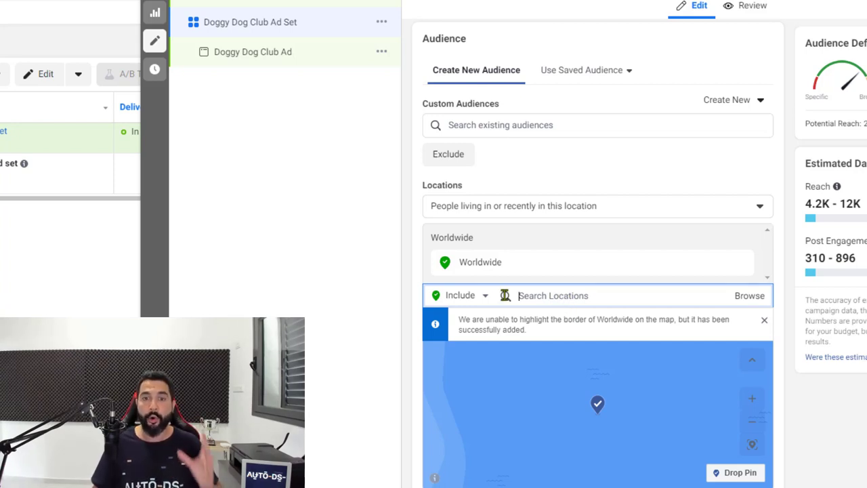
mouse_move(481, 264)
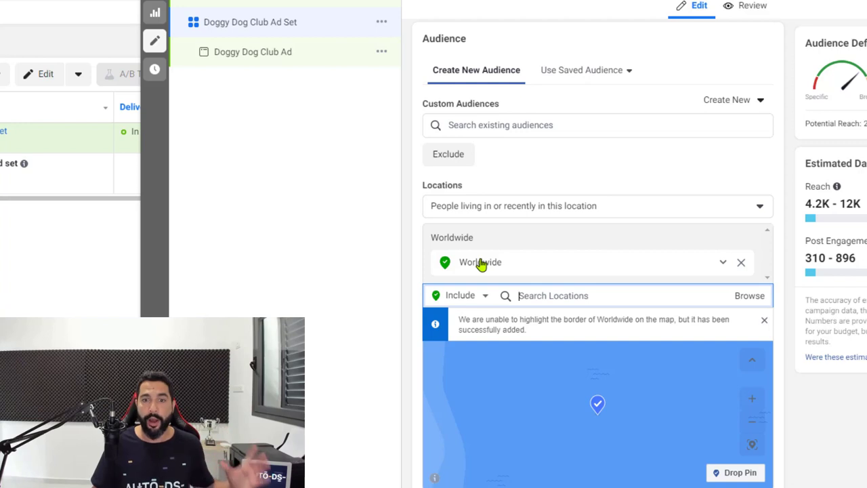
- Set the audience's age range to 20 through 60
scroll(482, 267, "down", 4)
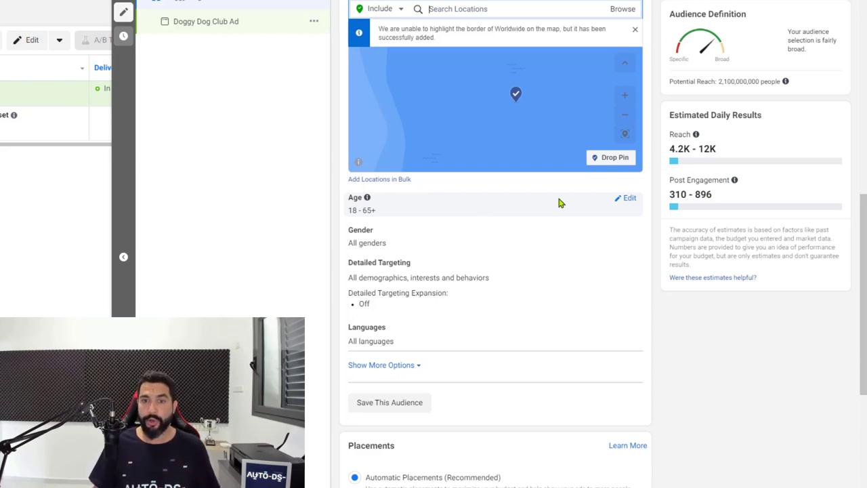
left_click(631, 204)
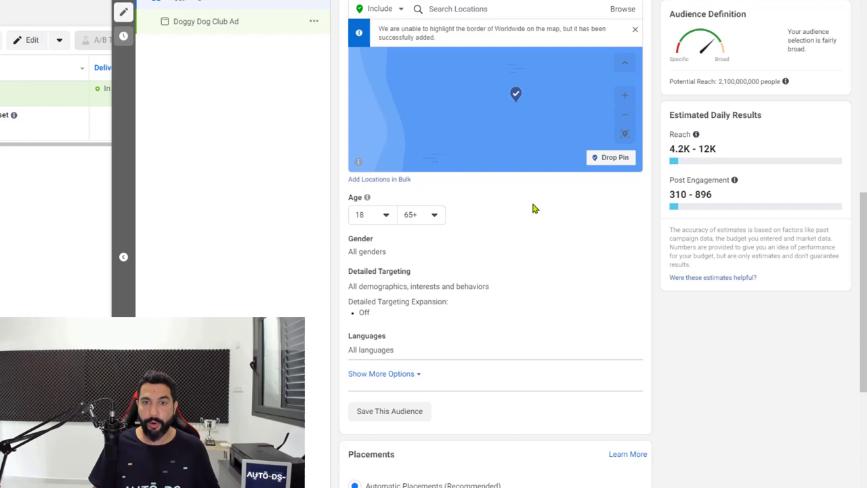
left_click(384, 227)
left_click(383, 368)
left_click(421, 214)
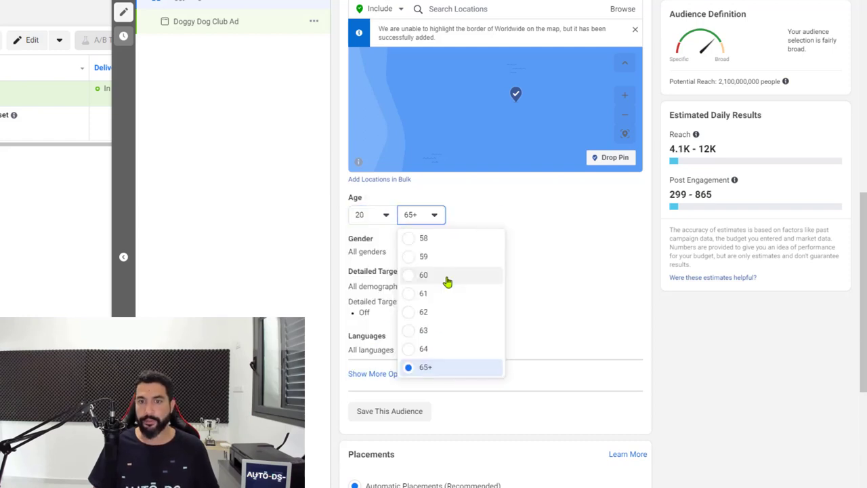
left_click(447, 275)
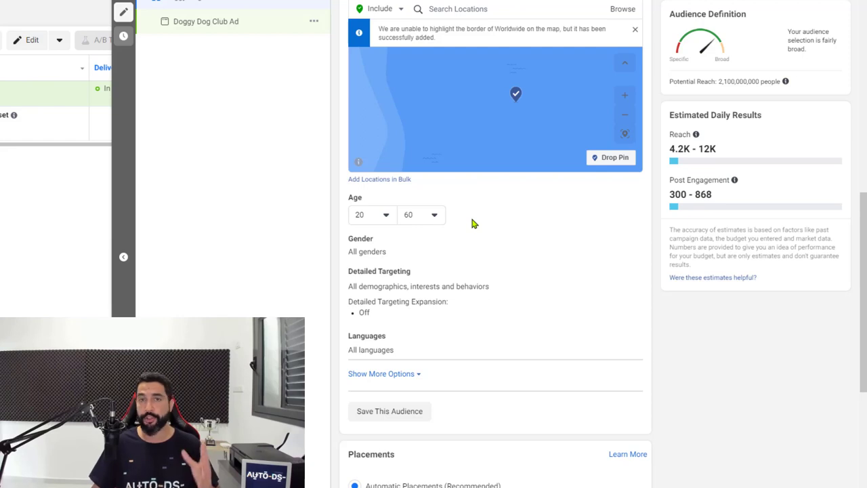
- Open the audience's gender options, keeping All, and open the detailed targeting search for demographics, interests or behaviors
scroll(471, 224, "down", 1)
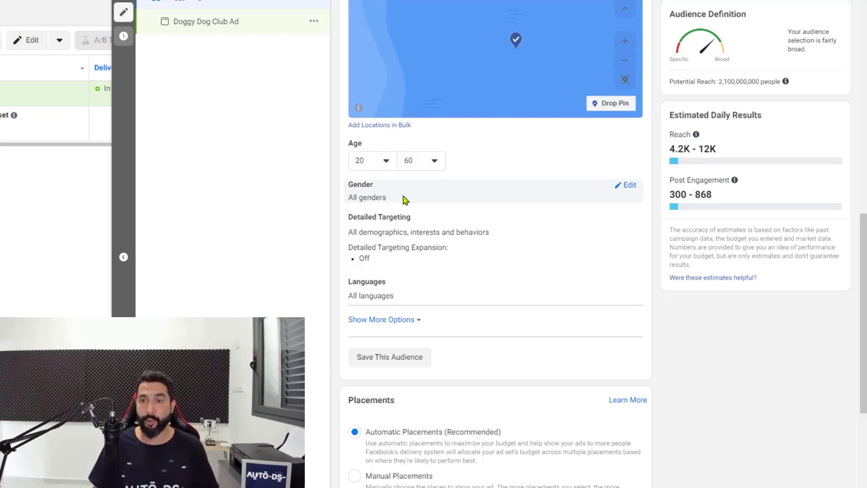
left_click(629, 187)
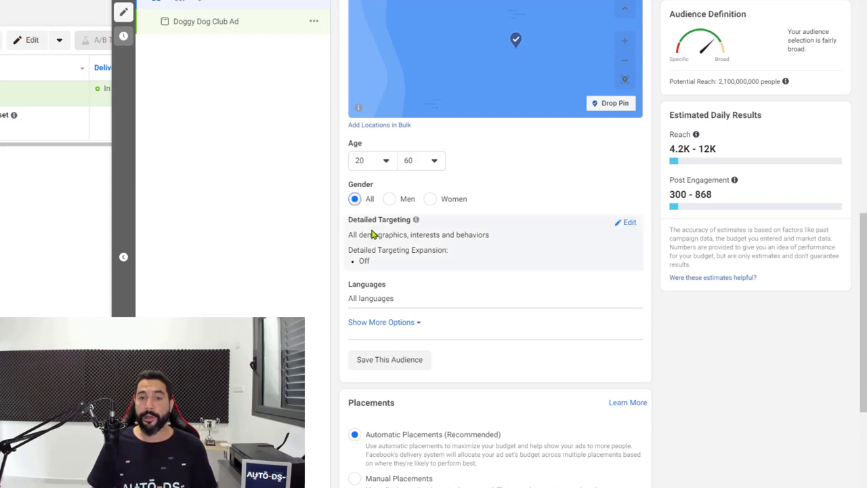
scroll(377, 216, "down", 1)
left_click(385, 178)
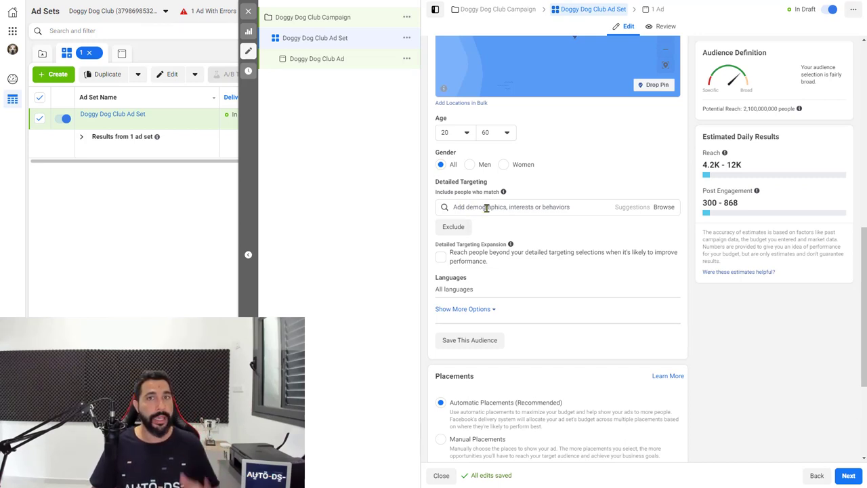
left_click(486, 208)
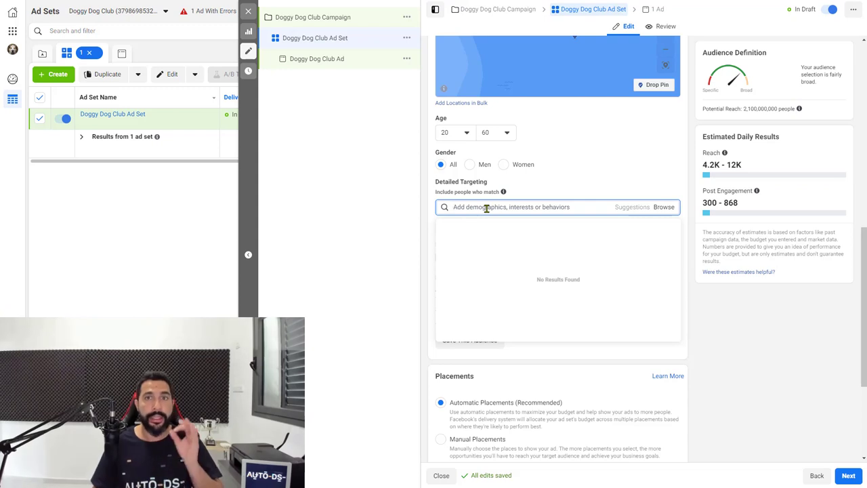
left_click(542, 196)
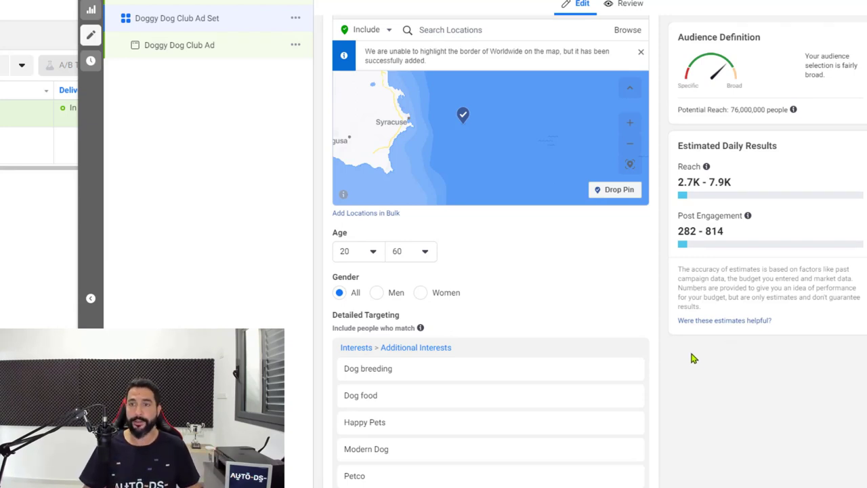
scroll(690, 349, "up", 3)
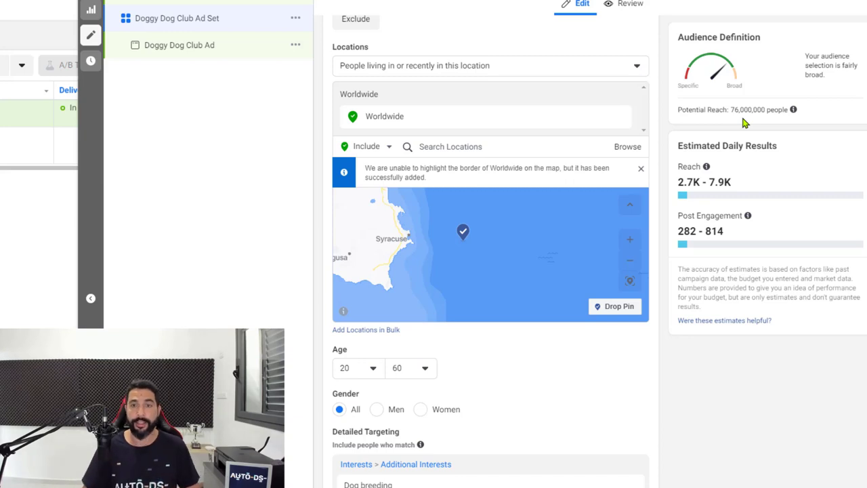
scroll(557, 290, "down", 4)
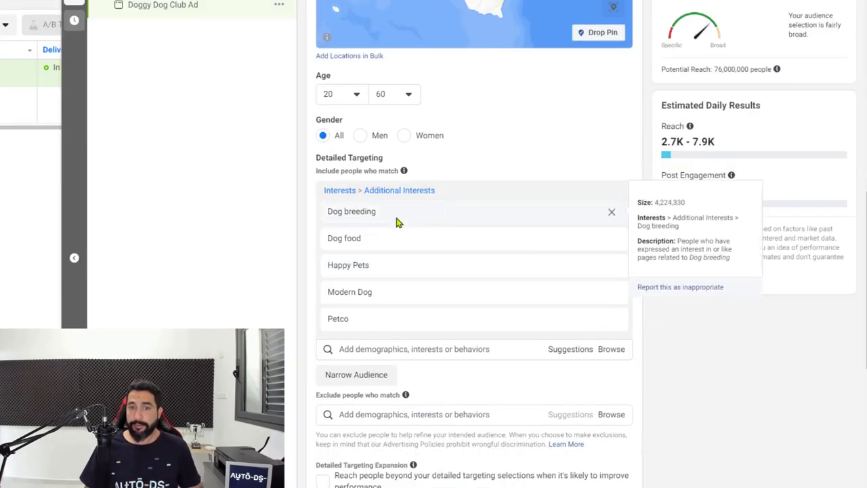
- Review the included interests and remove Dog food from the detailed targeting, checking the audience's potential reach
mouse_move(377, 238)
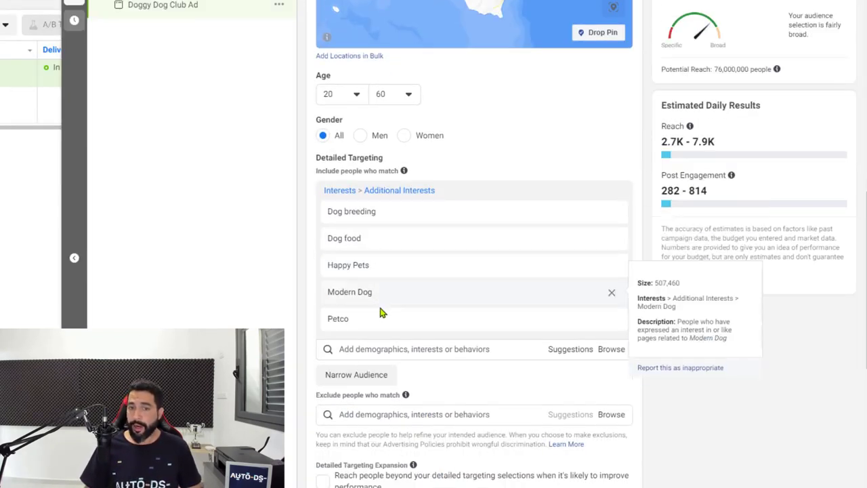
mouse_move(380, 326)
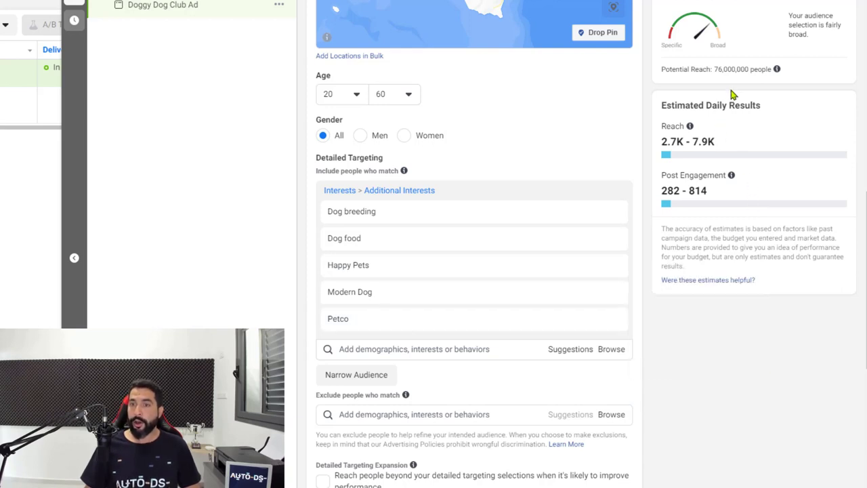
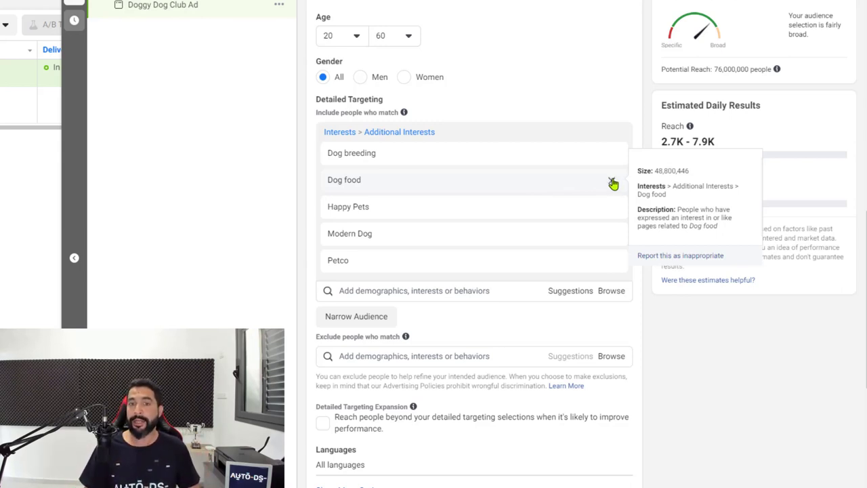
left_click(612, 183)
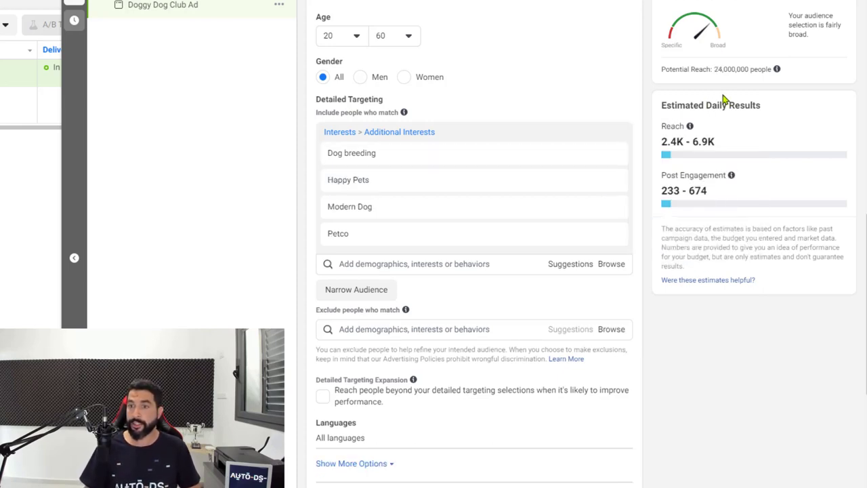
left_click_drag(715, 69, 735, 69)
left_click(734, 69)
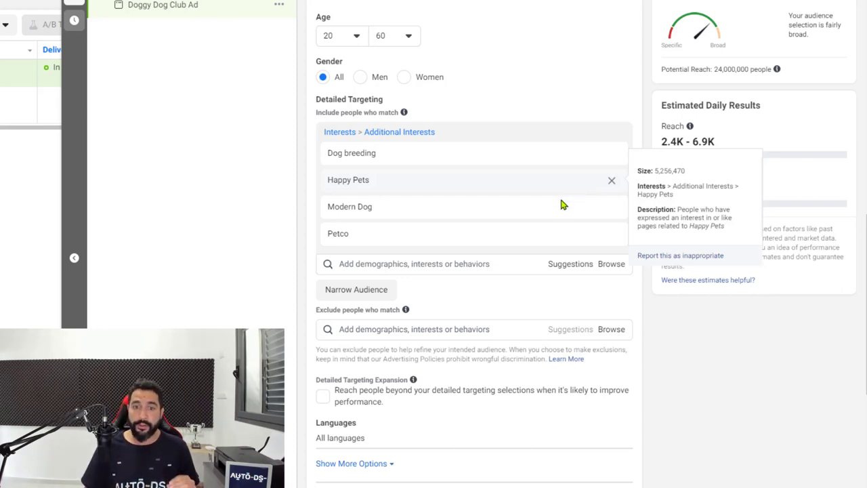
- Narrow the audience by adding a second condition that people must also match, and review the included interests
left_click(361, 299)
mouse_move(556, 232)
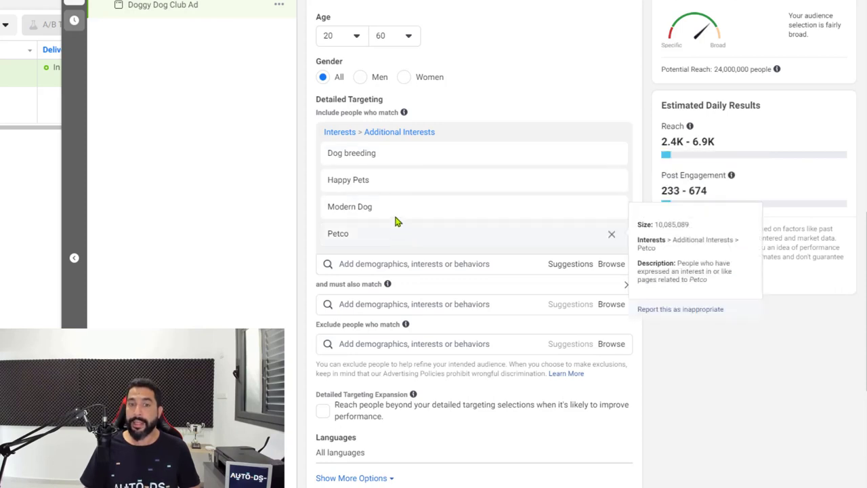
mouse_move(390, 147)
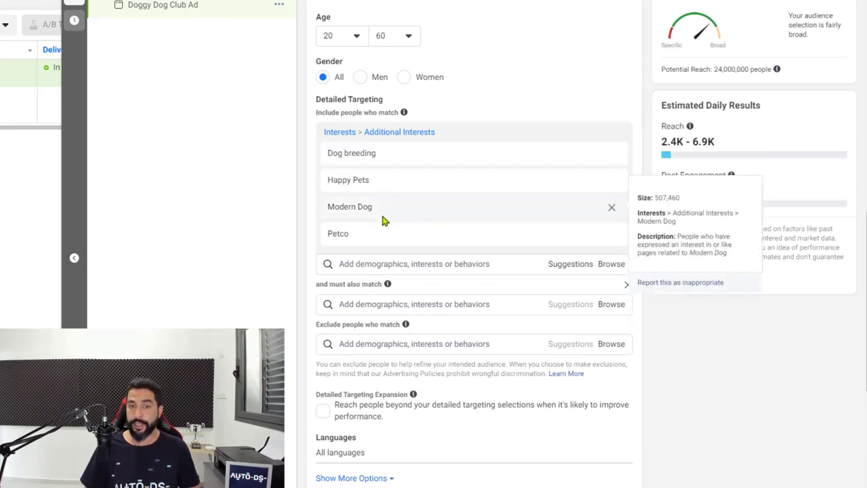
mouse_move(385, 212)
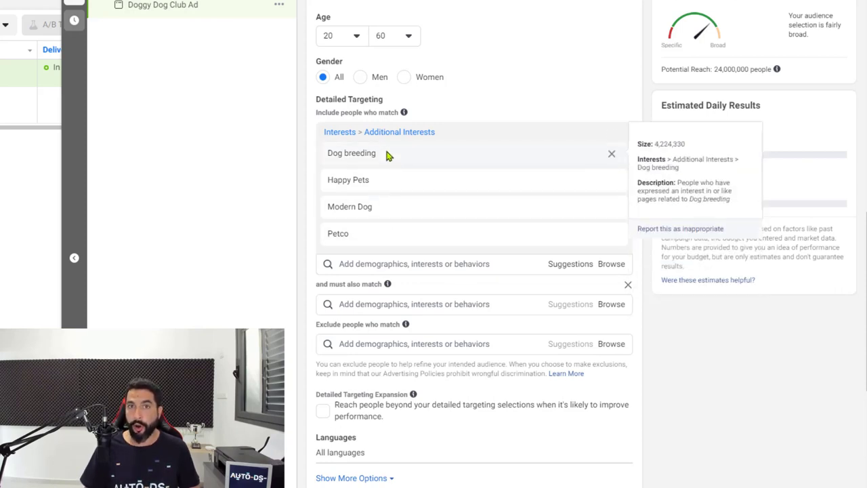
mouse_move(370, 233)
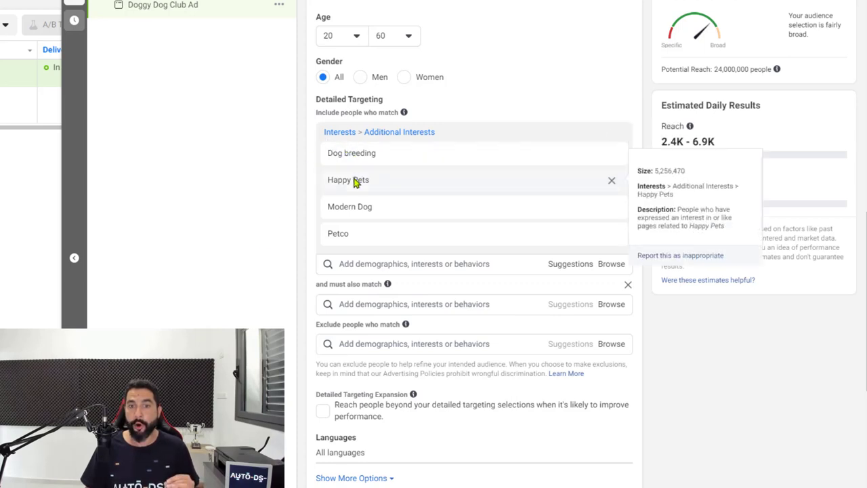
mouse_move(372, 159)
- Look through the suggested interests for the included detailed targeting group without adding any
left_click(368, 268)
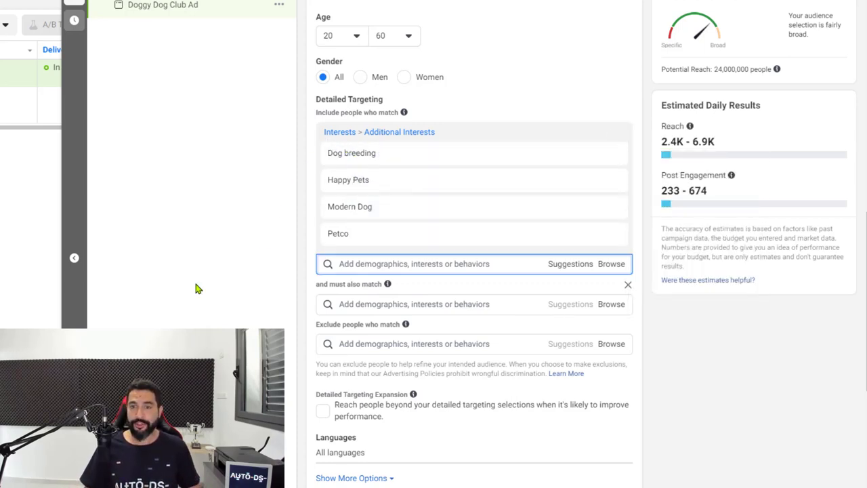
left_click(571, 266)
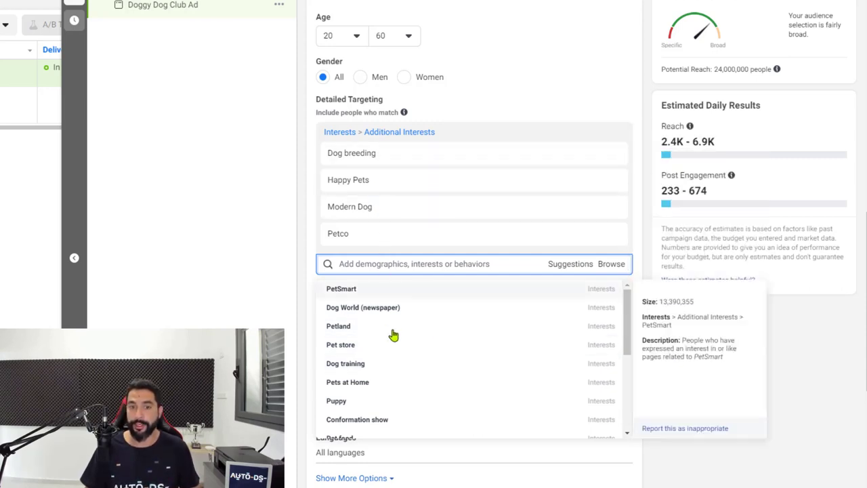
scroll(393, 332, "down", 5)
scroll(426, 321, "up", 5)
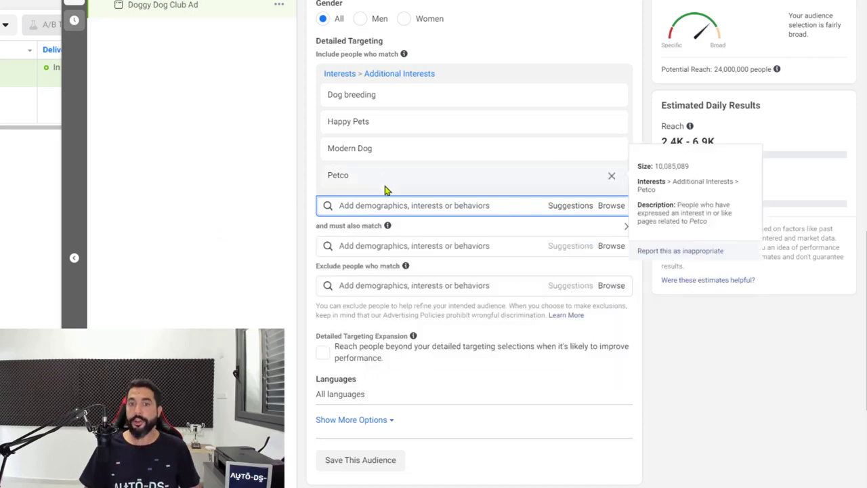
- Add the Dog Lovers interest to the group that people must also match
left_click(367, 247)
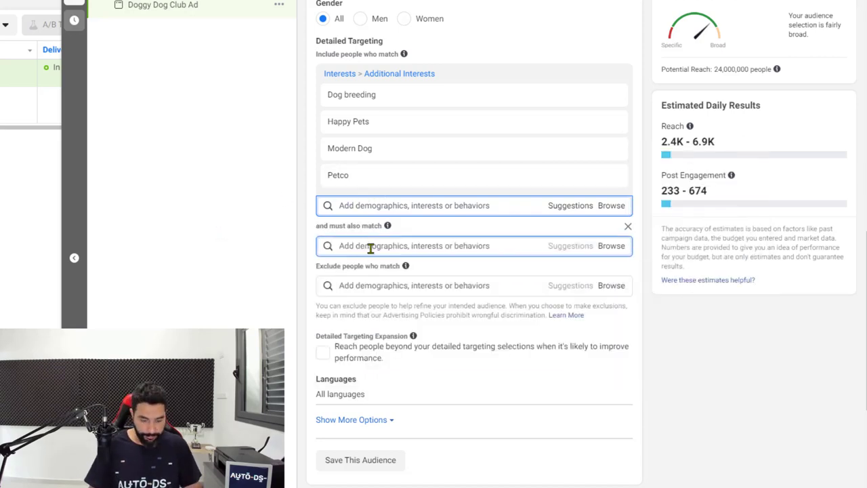
type("dog lovers")
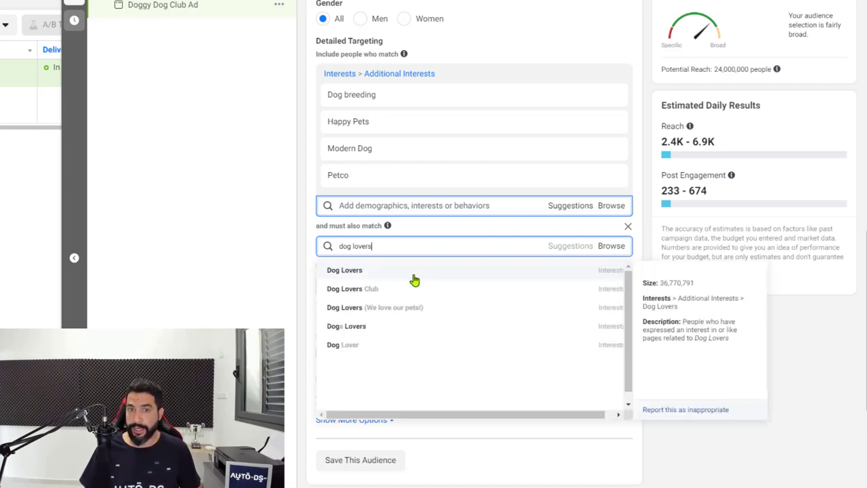
left_click(374, 274)
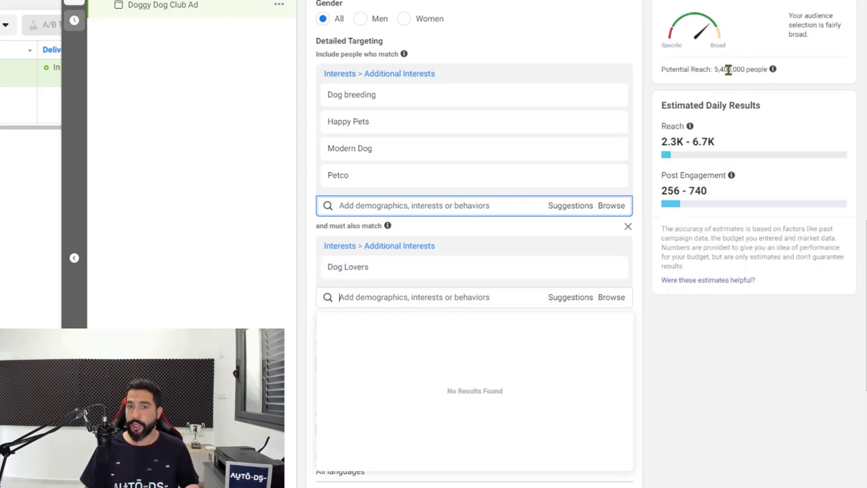
left_click(275, 293)
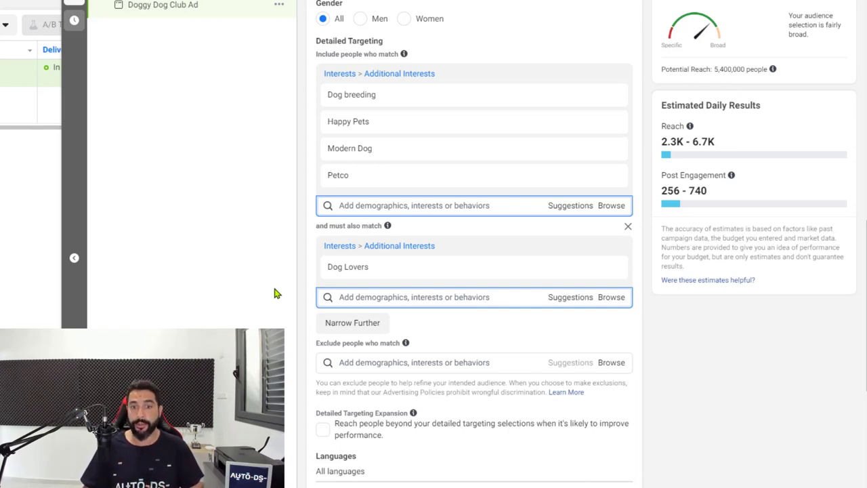
- Add the Engaged Shoppers purchase behavior to the must-also-match group
left_click(370, 297)
type("engaged")
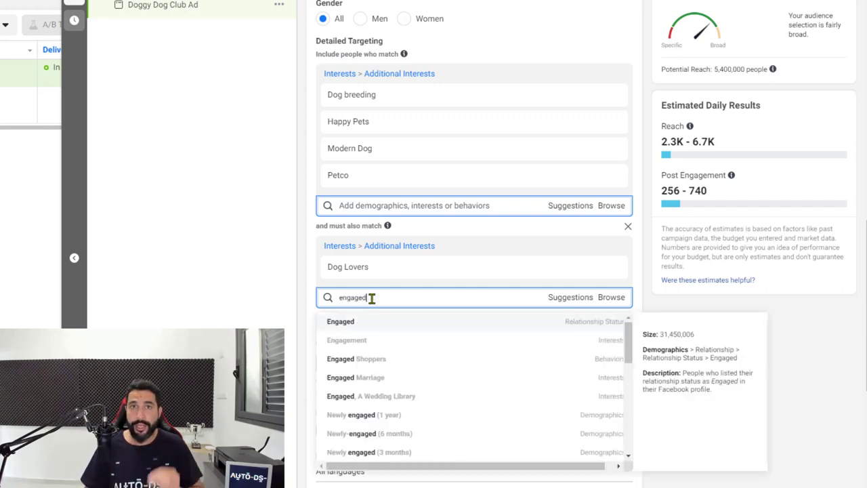
left_click(377, 366)
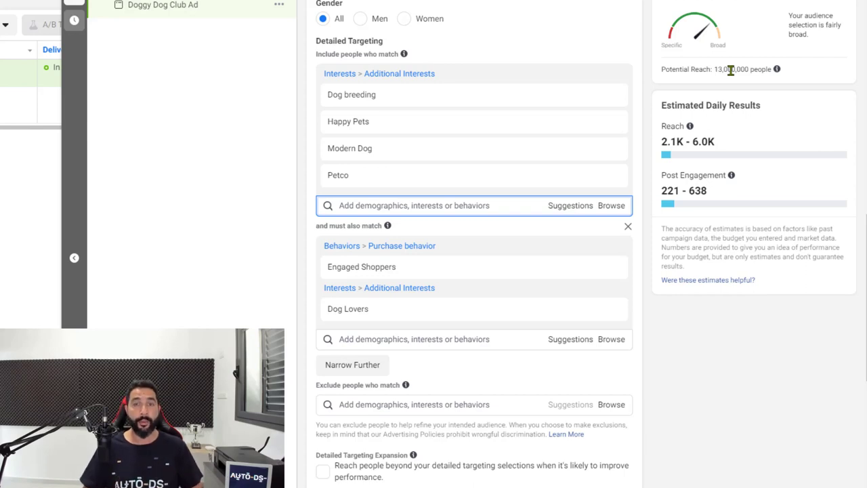
- Set the audience's language to English (All)
scroll(430, 214, "up", 1)
scroll(426, 214, "down", 3)
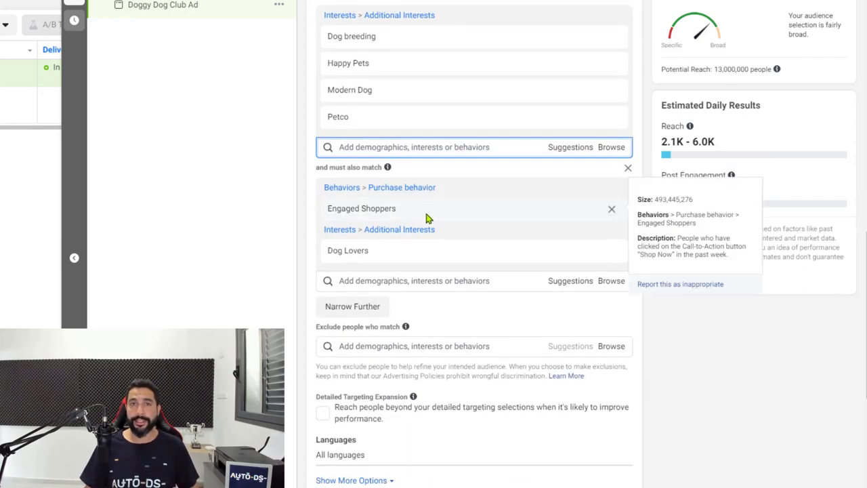
scroll(535, 235, "down", 1)
scroll(465, 149, "up", 1)
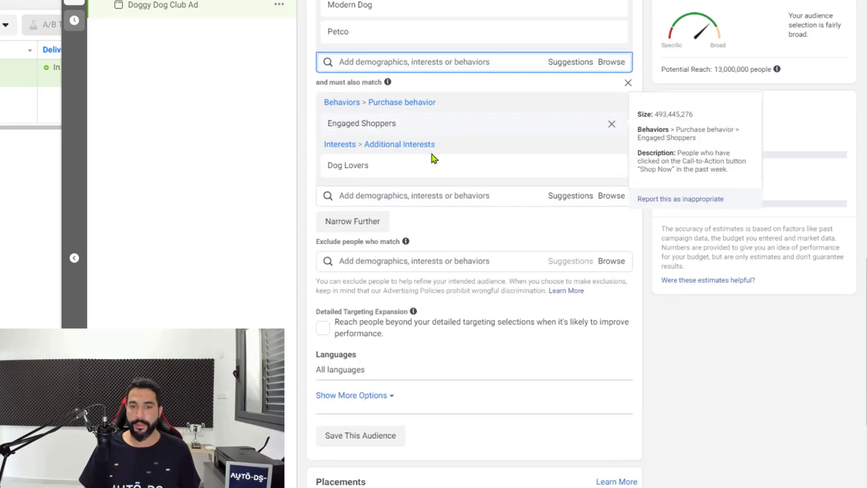
scroll(400, 189, "down", 1)
mouse_move(386, 271)
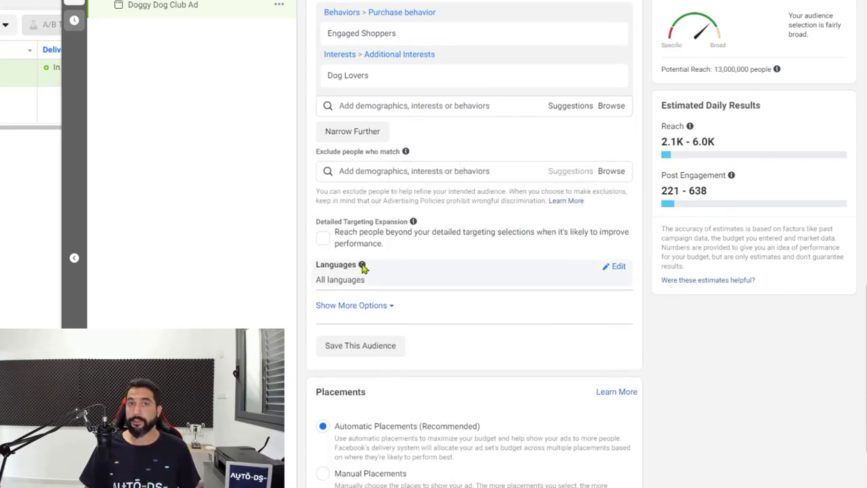
left_click(618, 269)
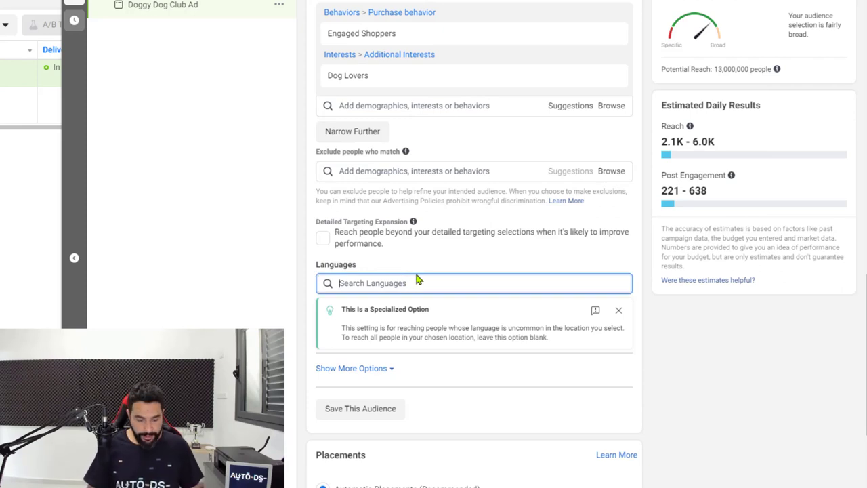
type("english")
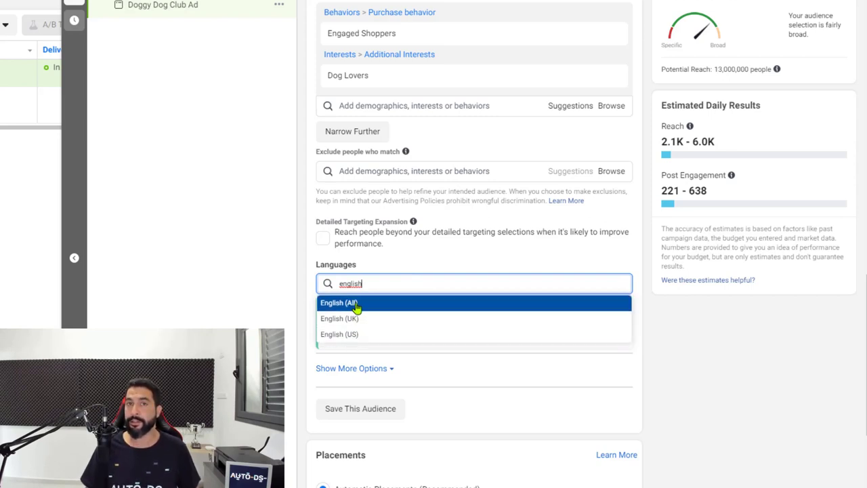
left_click(387, 303)
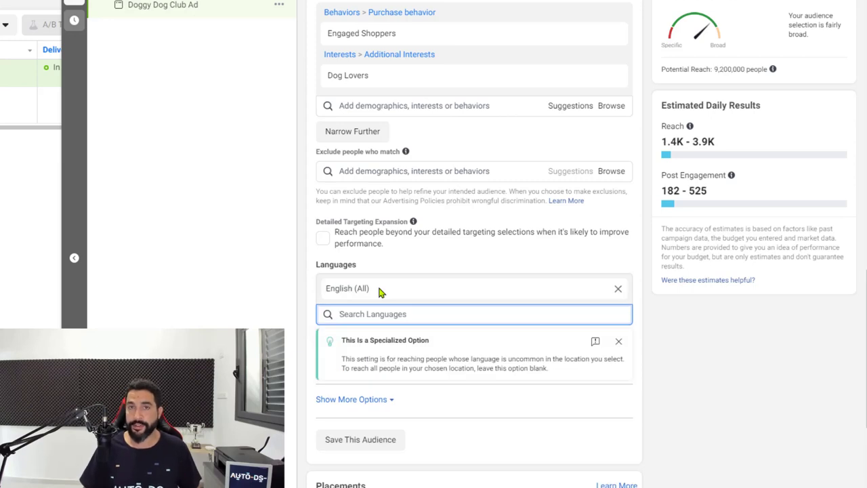
scroll(380, 292, "down", 1)
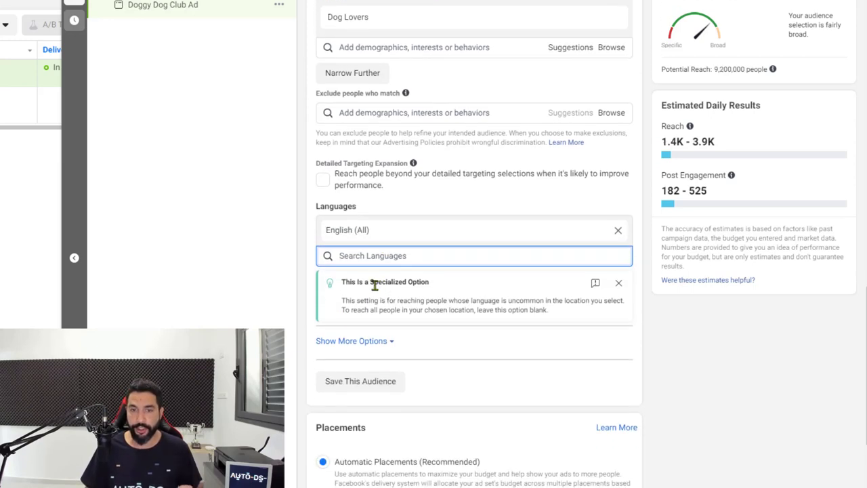
left_click(393, 302)
- Switch the ad set to manual placements and exclude the Instagram and Audience Network platforms
scroll(383, 271, "down", 1)
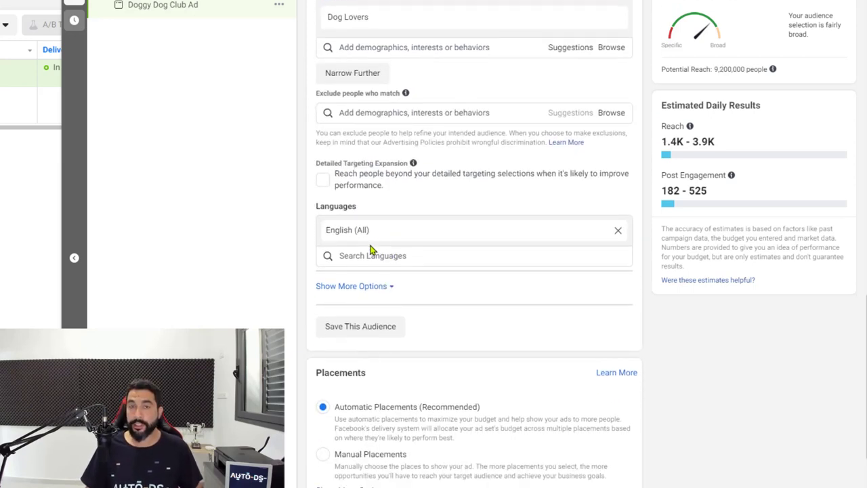
scroll(374, 254, "down", 2)
scroll(356, 277, "down", 1)
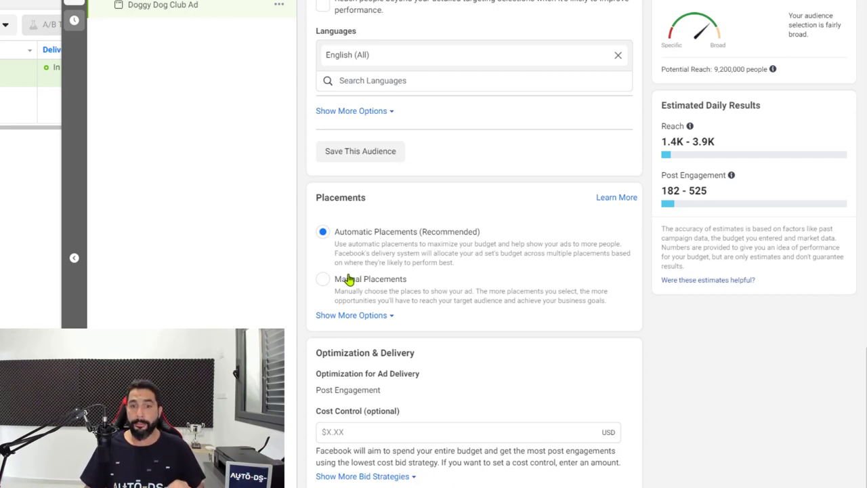
left_click(344, 283)
scroll(441, 112, "down", 4)
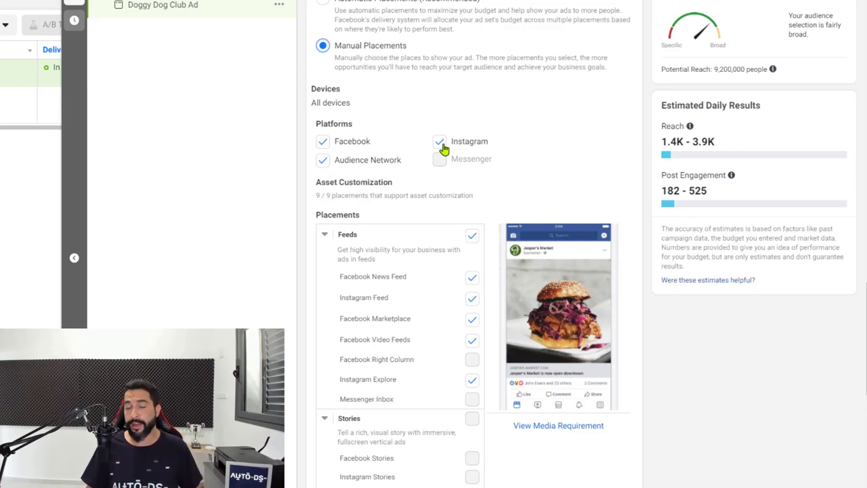
left_click(442, 145)
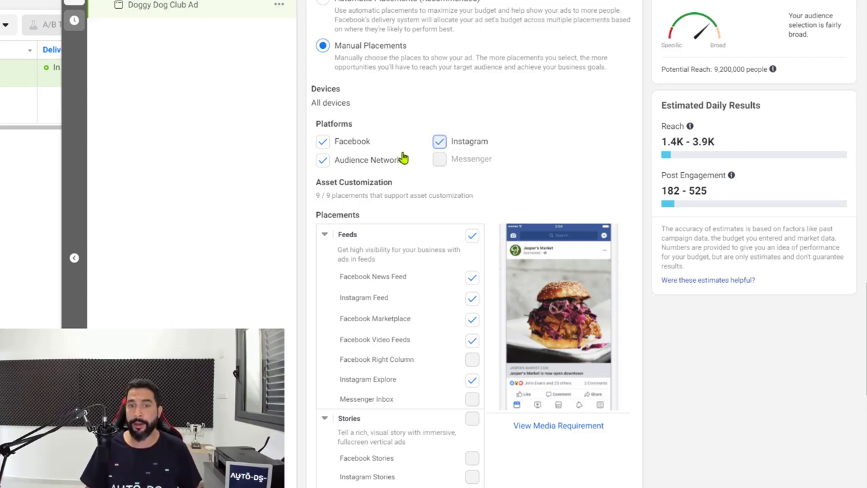
left_click(323, 161)
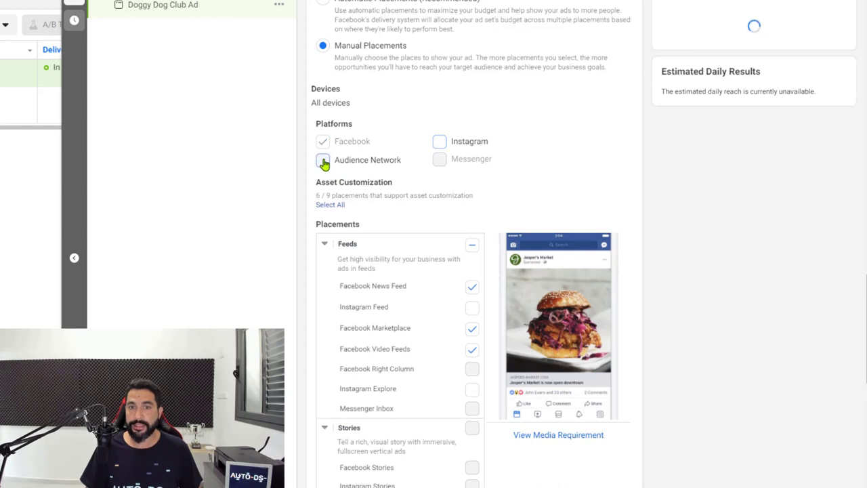
- Exclude the remaining Facebook placements, keeping only Facebook News Feed and Facebook Video Feeds, and review the placement list
scroll(393, 142, "down", 2)
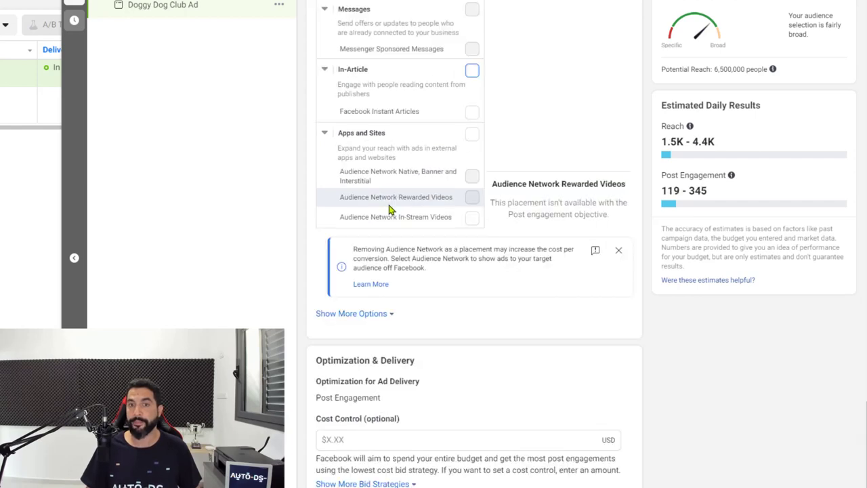
scroll(384, 224, "up", 8)
scroll(420, 257, "up", 3)
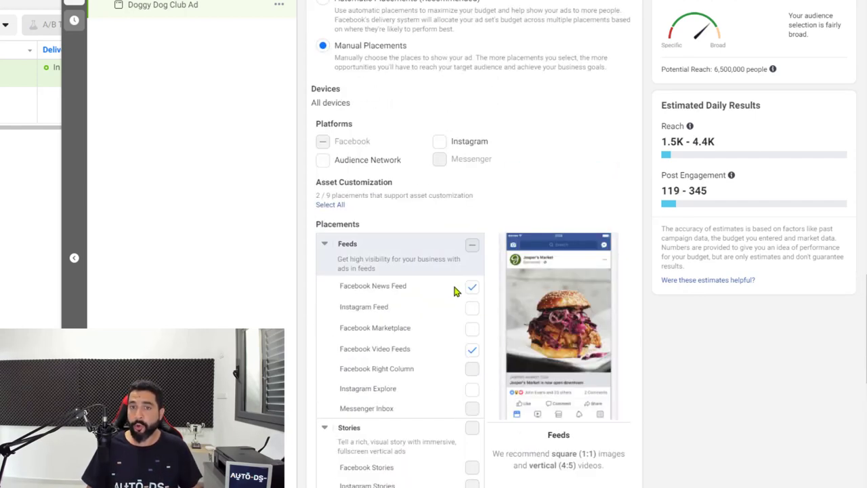
scroll(387, 264, "down", 2)
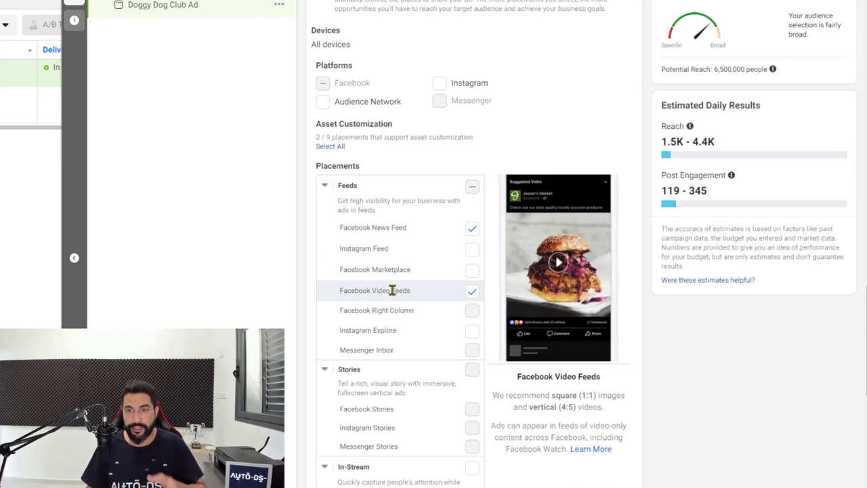
scroll(379, 271, "down", 4)
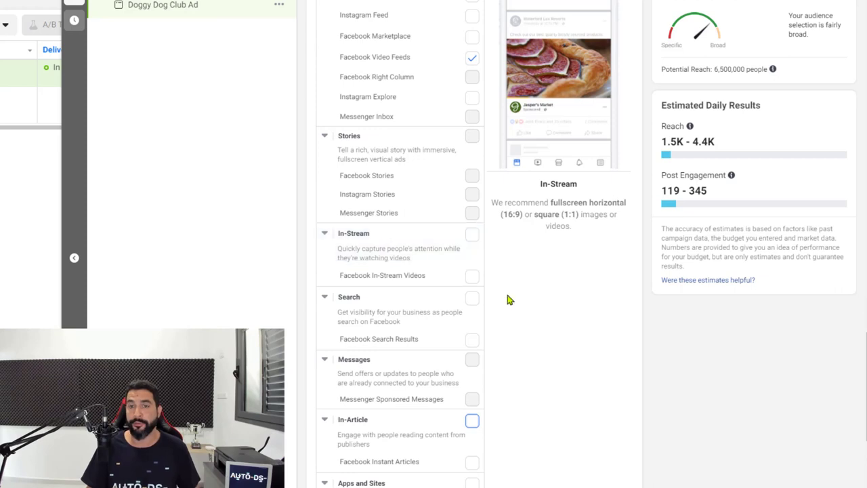
scroll(502, 328, "down", 4)
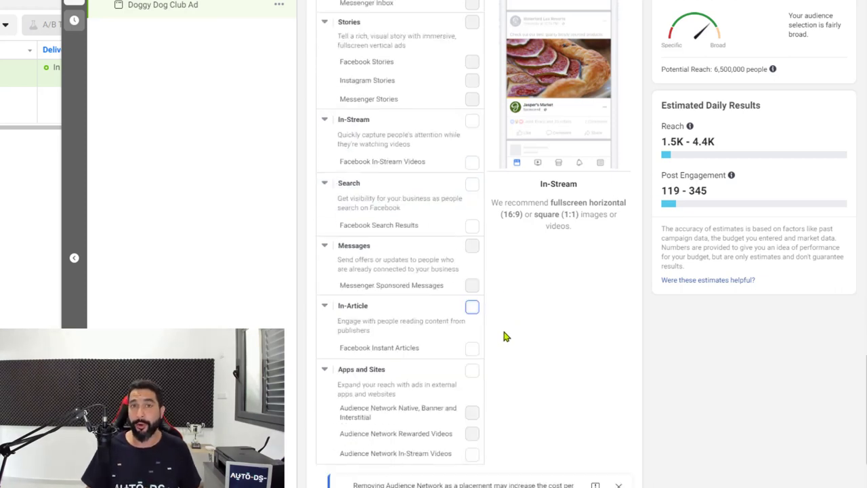